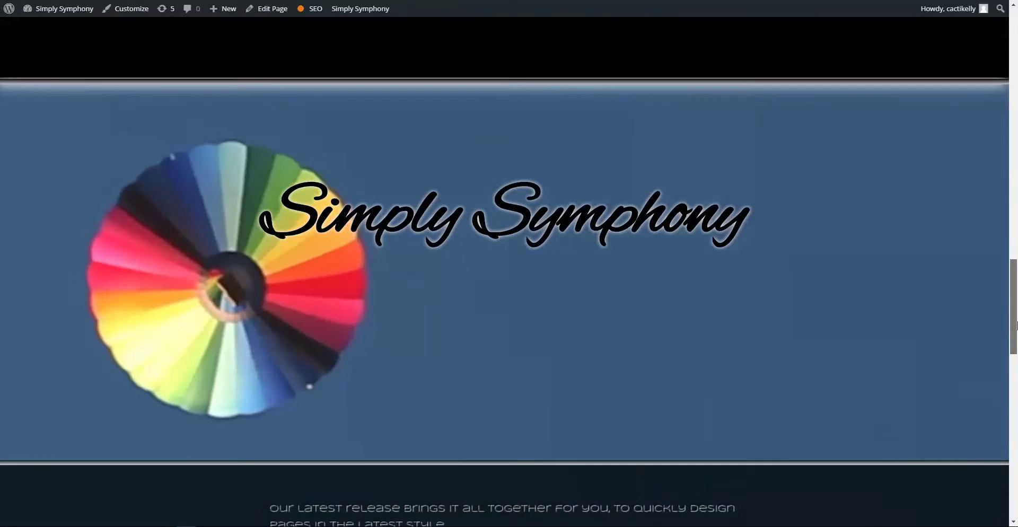
Build the page with the YouTube video background, backup image and 130 by 130 overflow.
drag(1015, 310, 1015, 497)
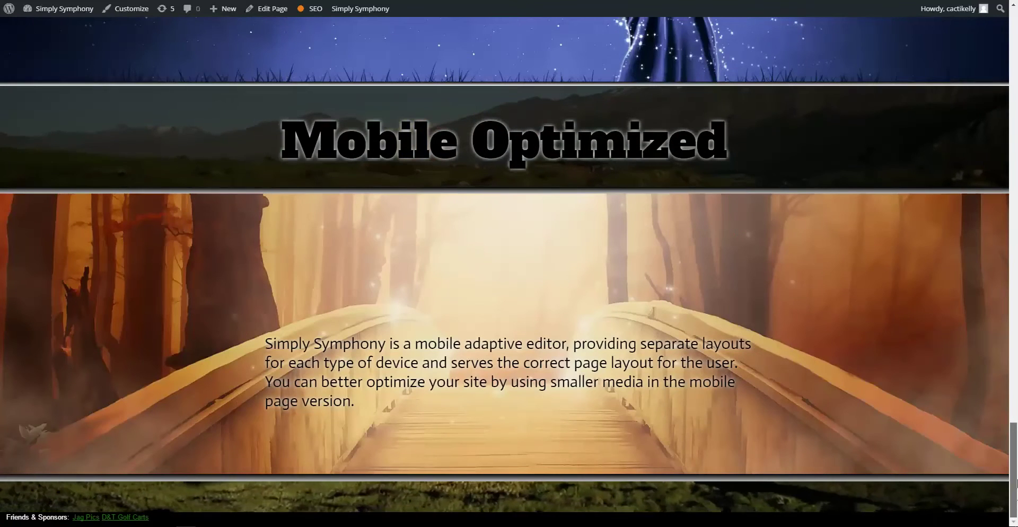
drag(1015, 471, 1016, 219)
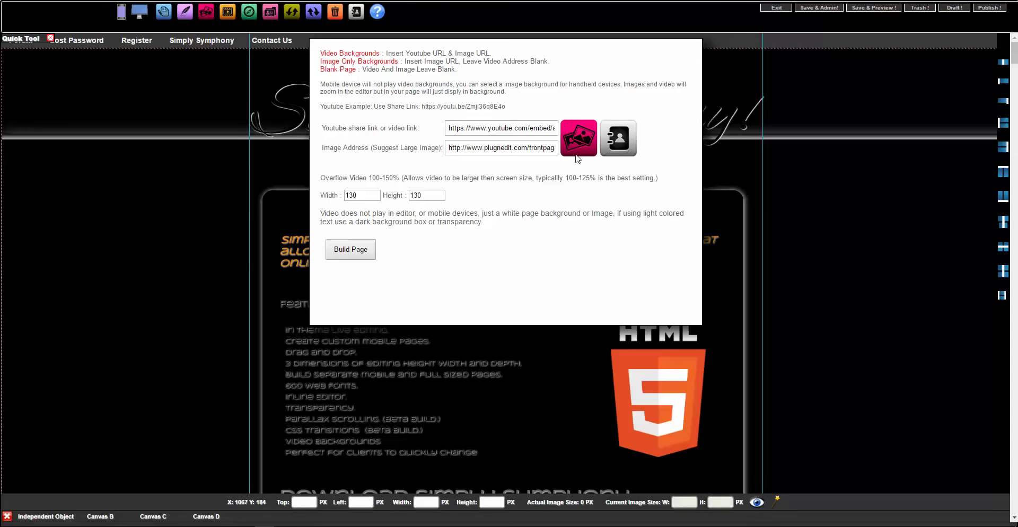
click(350, 249)
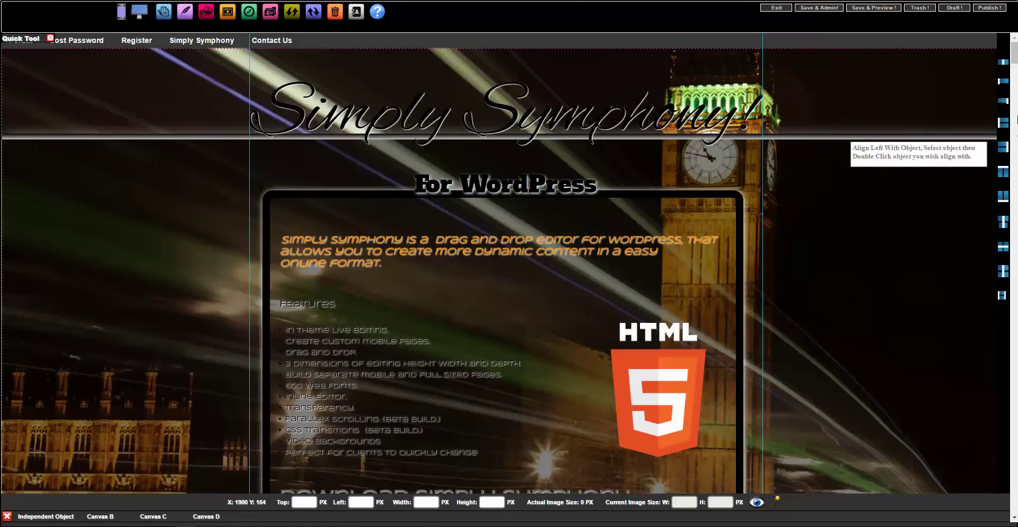
Scroll through the page to check the London night background down to the sponsors footer.
scroll(415, 381, down, 5)
scroll(415, 380, down, 5)
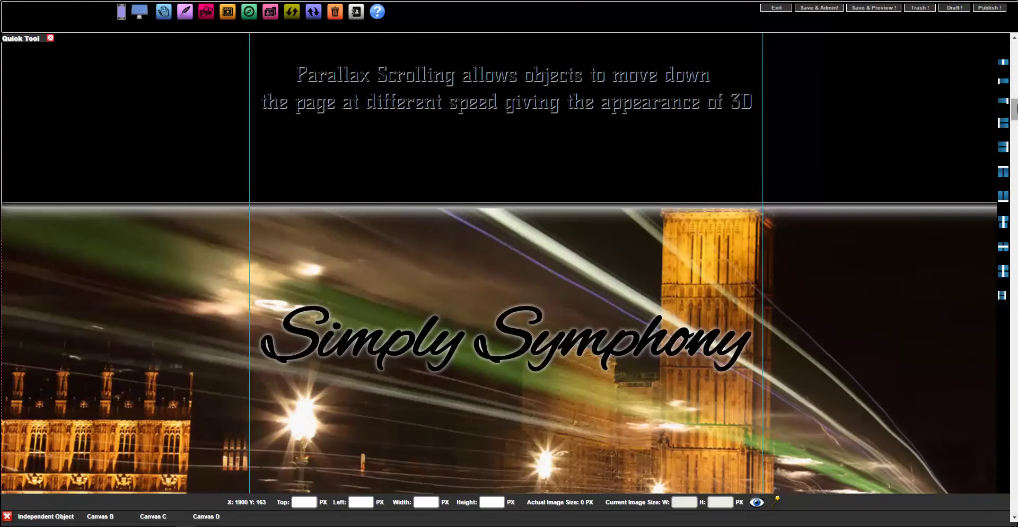
scroll(499, 264, down, 2)
scroll(498, 264, down, 3)
scroll(498, 264, down, 2)
scroll(498, 264, down, 2)
scroll(499, 263, down, 3)
scroll(498, 263, up, 3)
scroll(499, 263, down, 4)
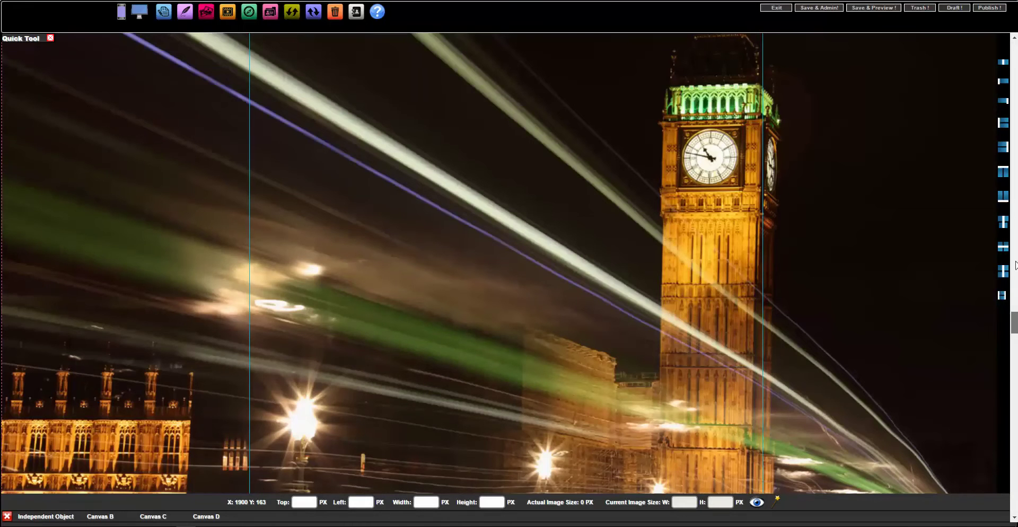
scroll(498, 263, up, 3)
scroll(498, 263, up, 2)
scroll(498, 263, down, 2)
scroll(499, 263, down, 1)
scroll(499, 263, down, 4)
scroll(498, 263, up, 1)
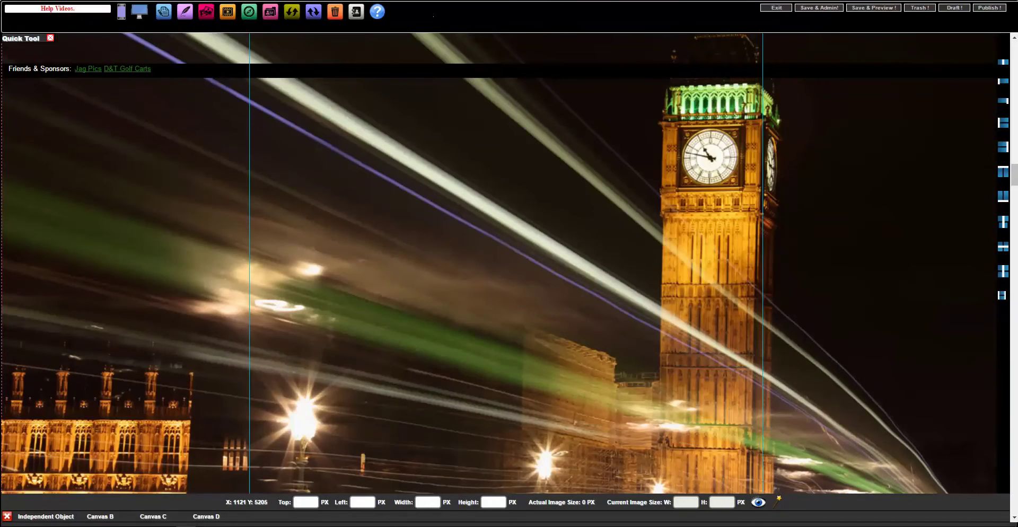
Search Shutterstock for 'symphony', place the harp clip proof, and move its box lower-left.
click(357, 13)
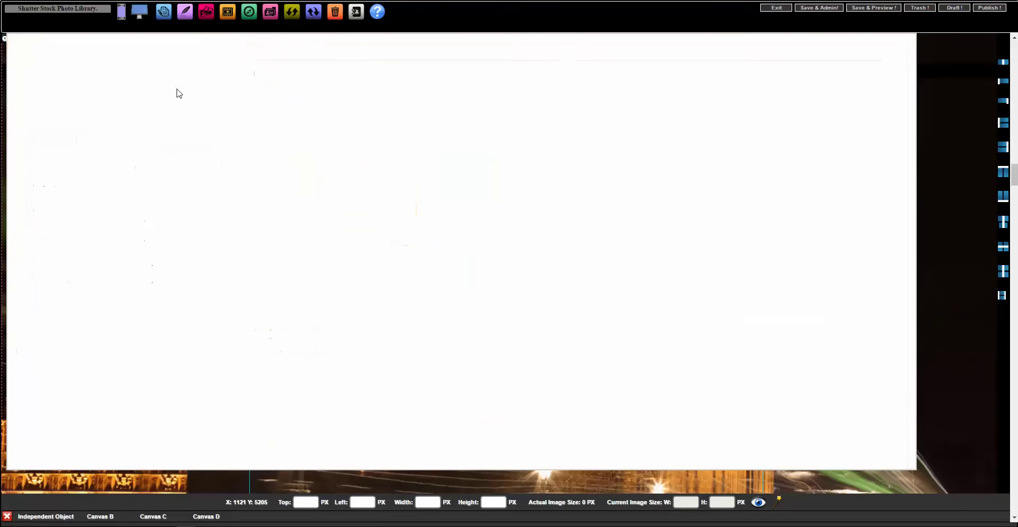
click(178, 93)
text(symphony)
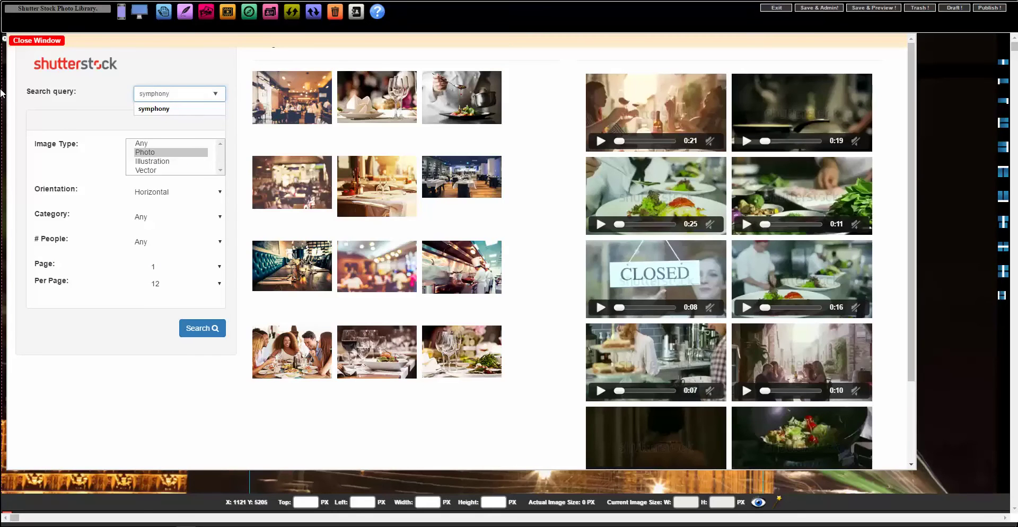
key(Return)
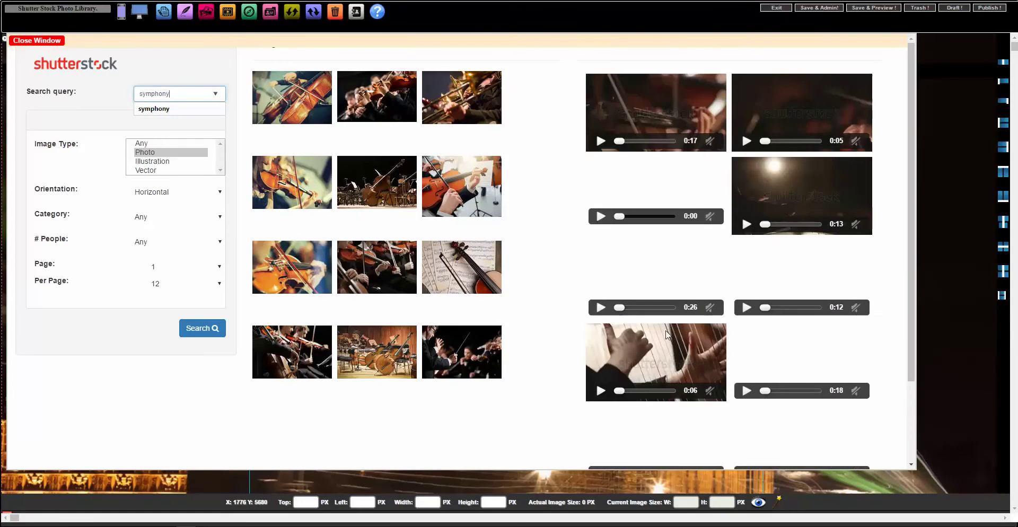
click(667, 346)
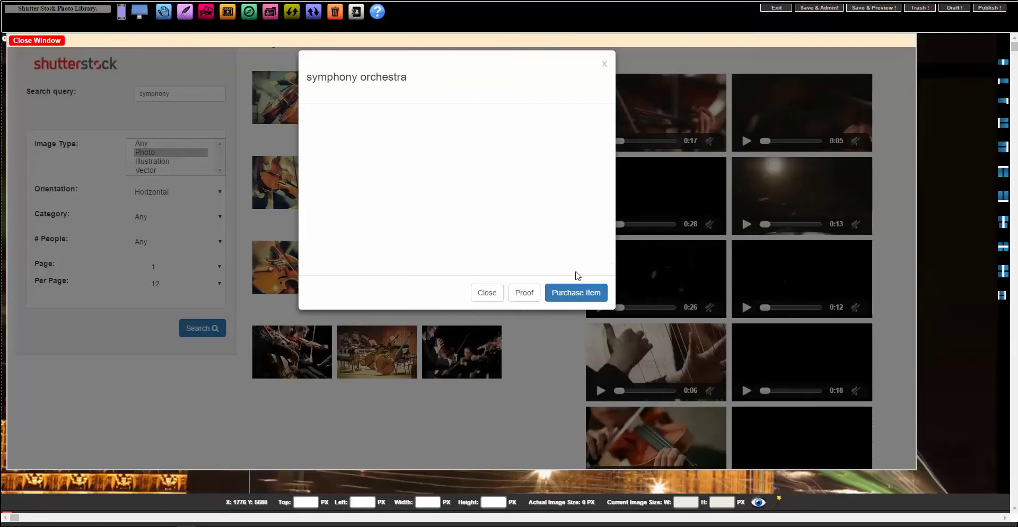
click(531, 298)
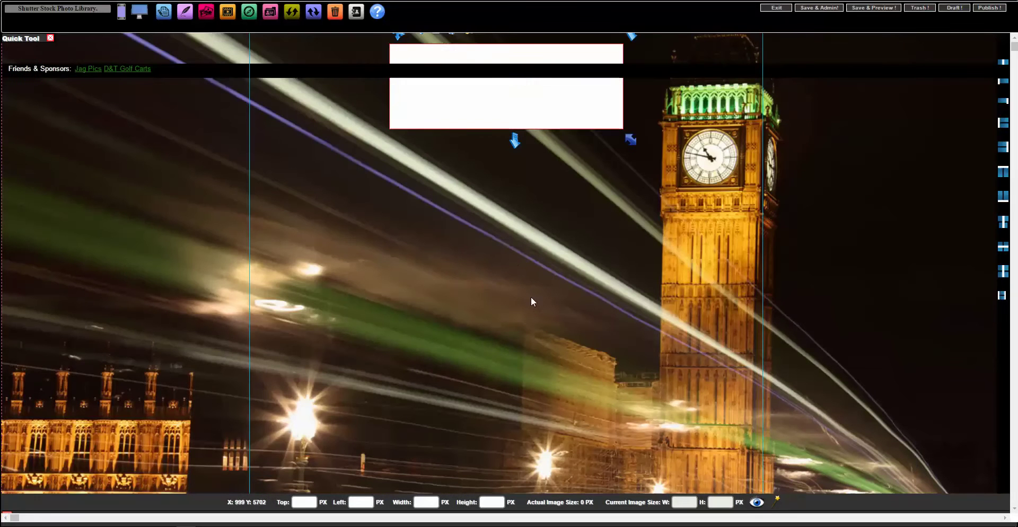
click(490, 102)
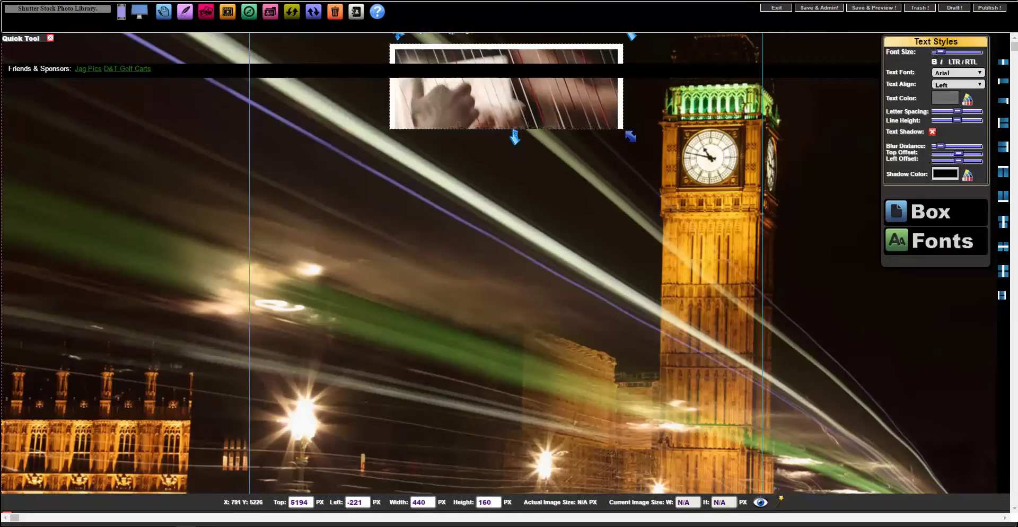
drag(398, 36, 310, 184)
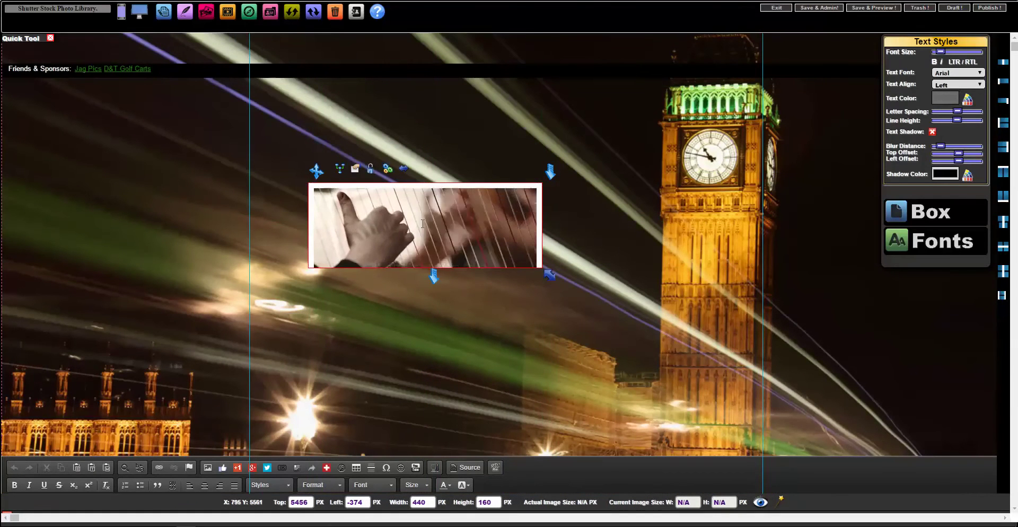
Make the harp box full width at Left 0 and about 773 px tall (1901 by 773).
click(405, 170)
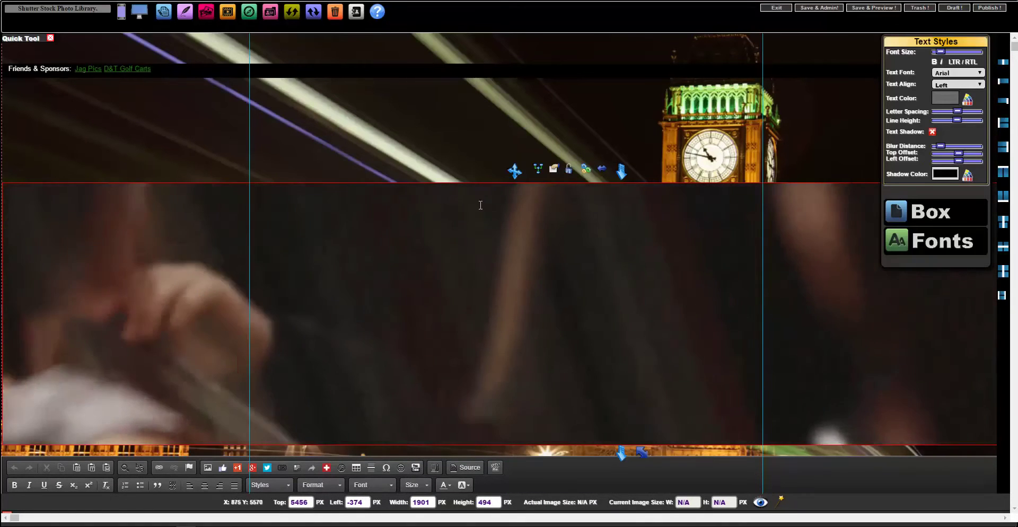
mouse_move(515, 171)
mouse_down()
mouse_move(512, 37)
mouse_move(511, 97)
mouse_up()
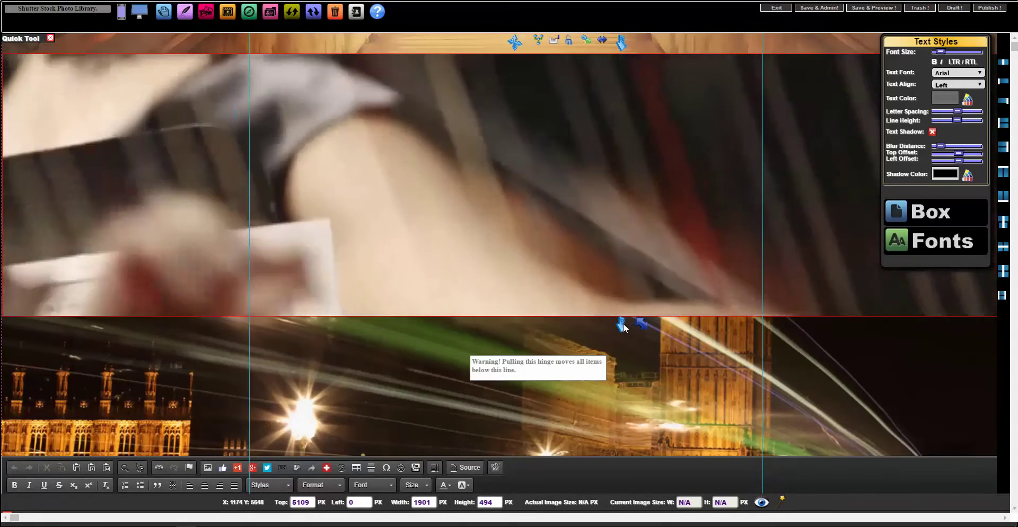
drag(626, 327, 622, 475)
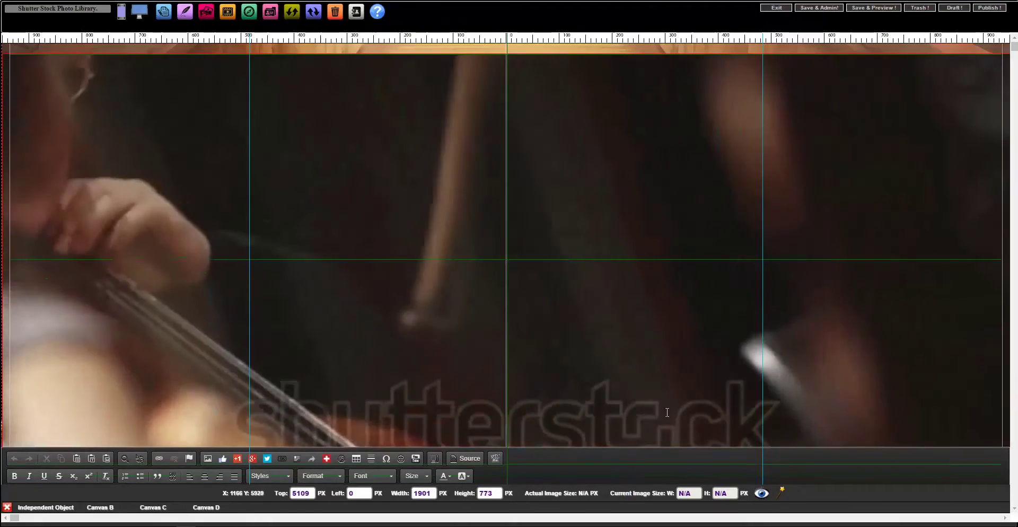
drag(620, 470, 622, 471)
scroll(534, 50, down, 1)
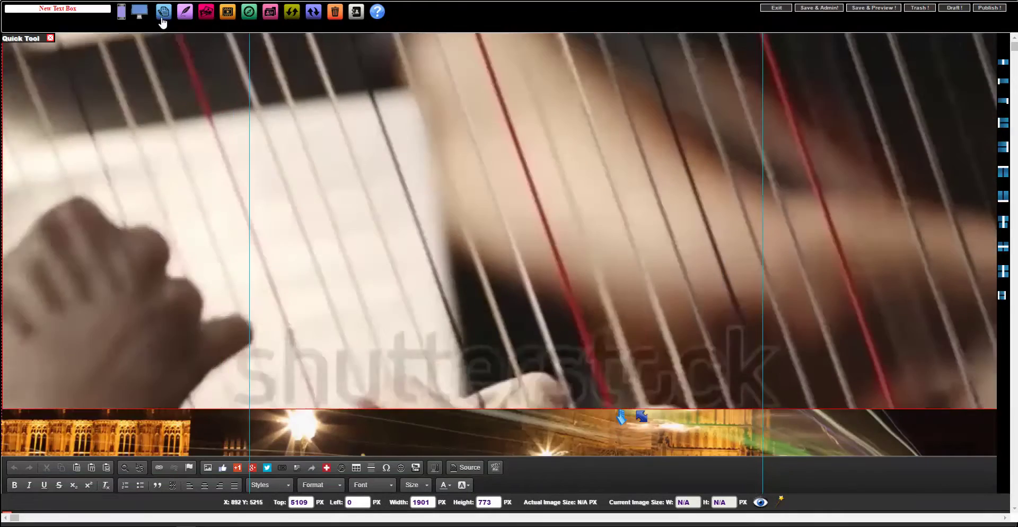
Insert a Blank Black Text Area box onto the page.
click(163, 20)
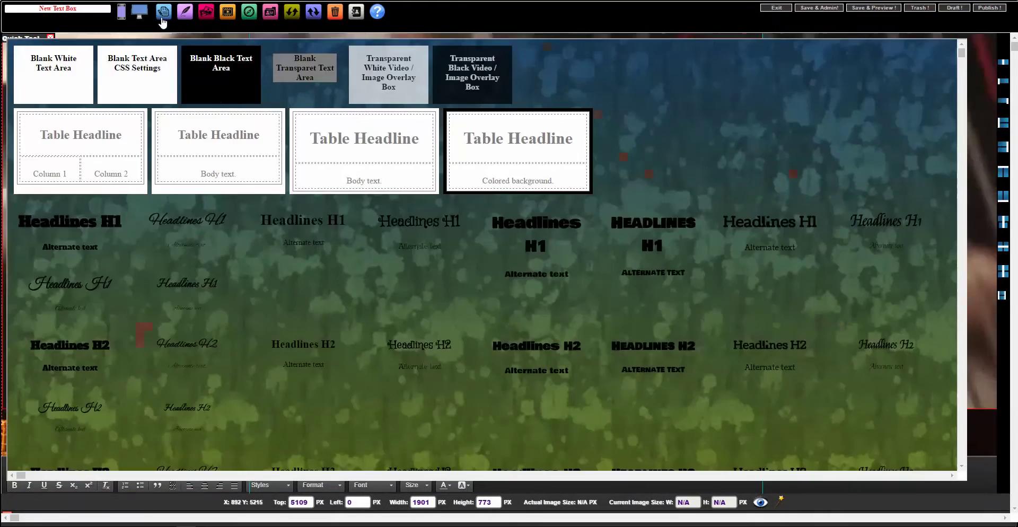
click(202, 67)
click(448, 179)
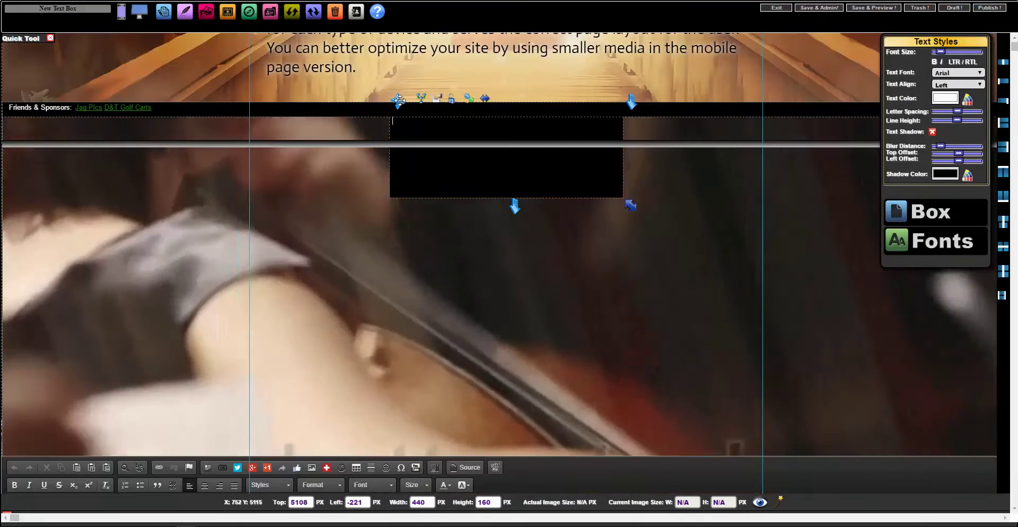
mouse_move(398, 100)
mouse_down()
mouse_move(290, 307)
mouse_move(279, 308)
mouse_up()
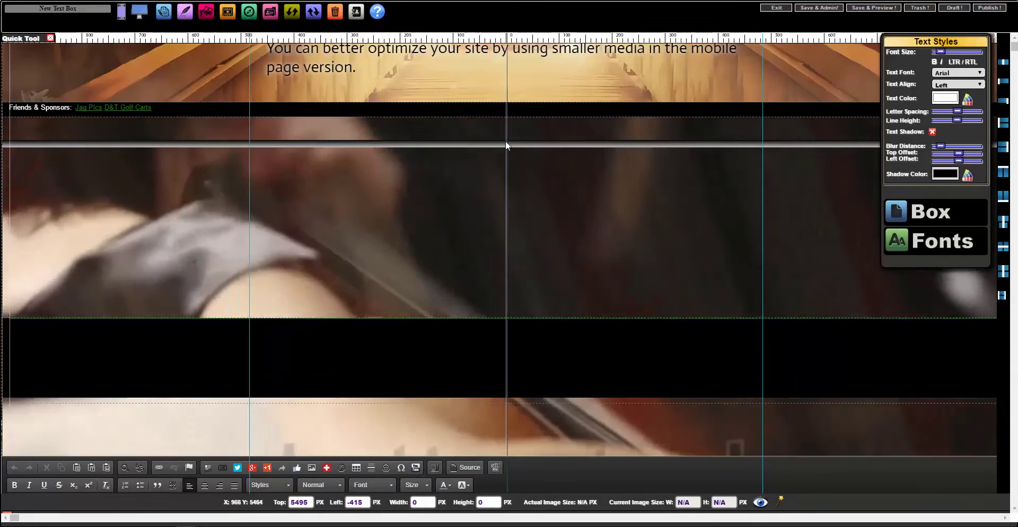
Position the black box under the description band and shrink it to 72 px tall.
click(497, 361)
mouse_move(518, 310)
mouse_down()
mouse_move(523, 27)
mouse_move(508, 195)
mouse_move(509, 140)
mouse_up()
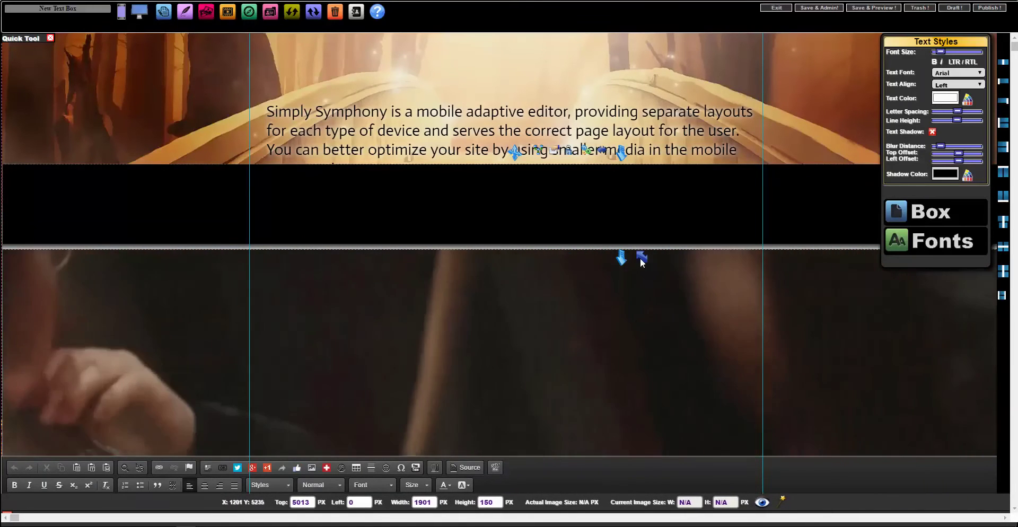
drag(642, 258, 638, 205)
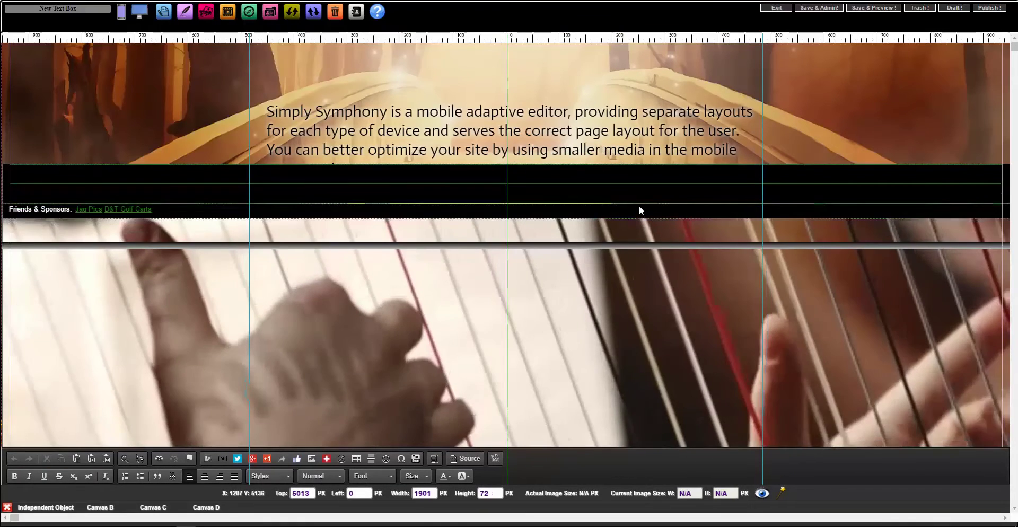
click(627, 178)
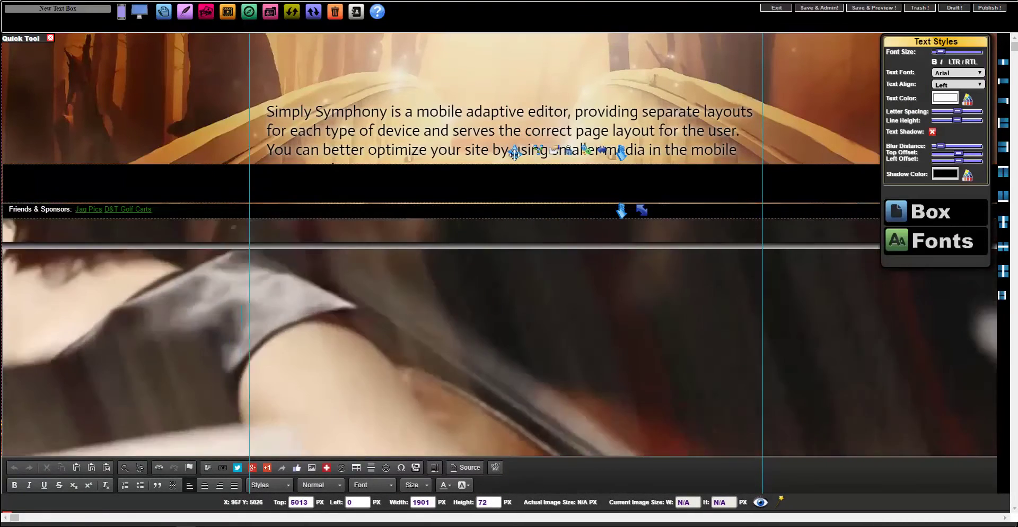
drag(522, 151, 515, 193)
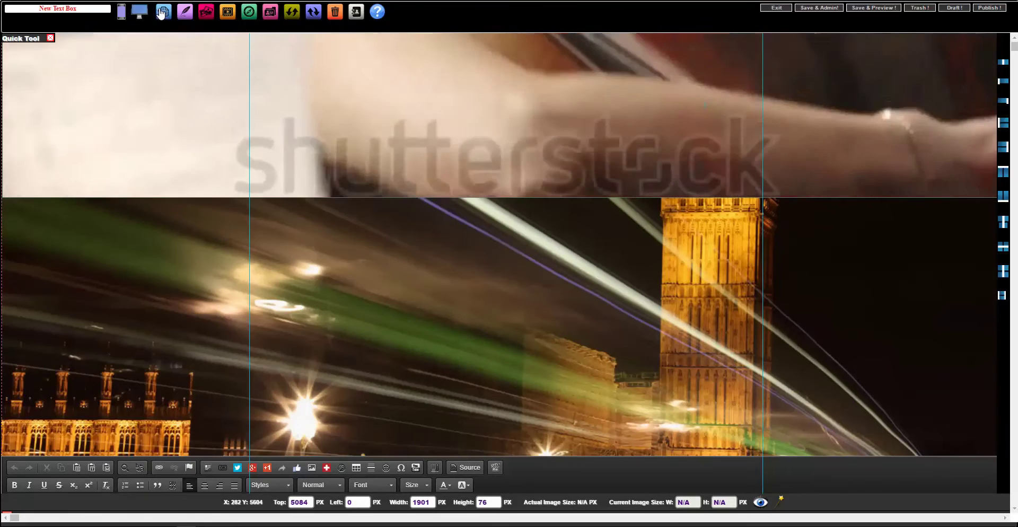
Place the Shutterstock violin orchestra proof from a 'symphony' search and stretch it to full width.
click(208, 12)
text(symphony)
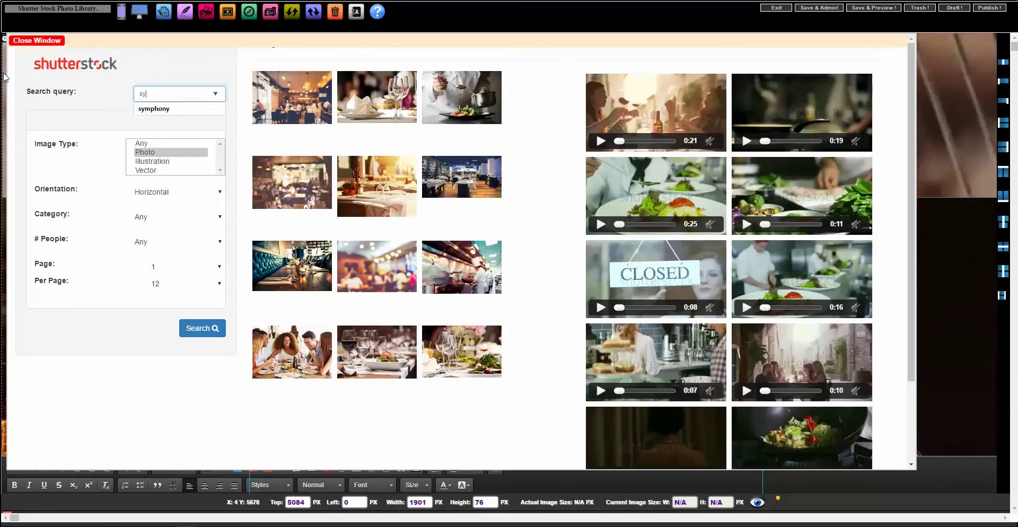
click(212, 333)
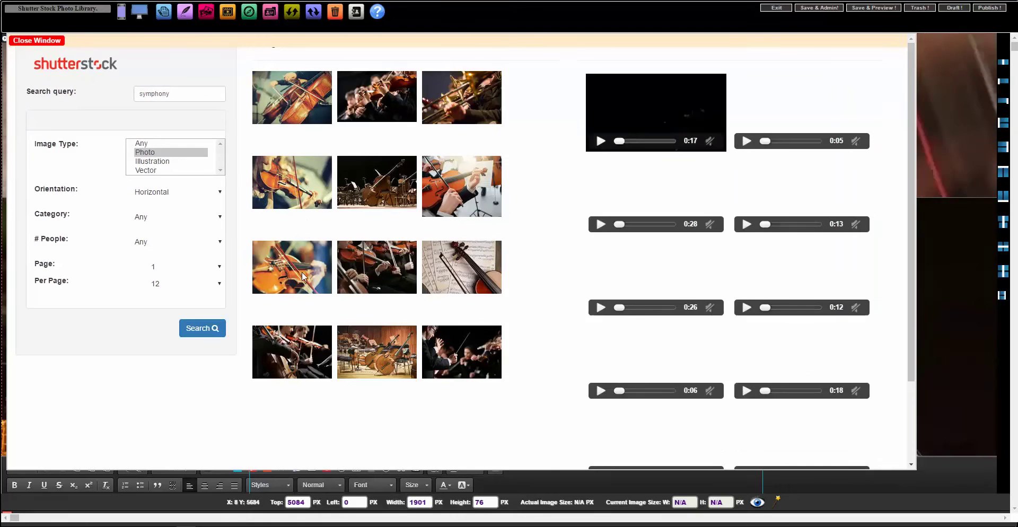
click(303, 275)
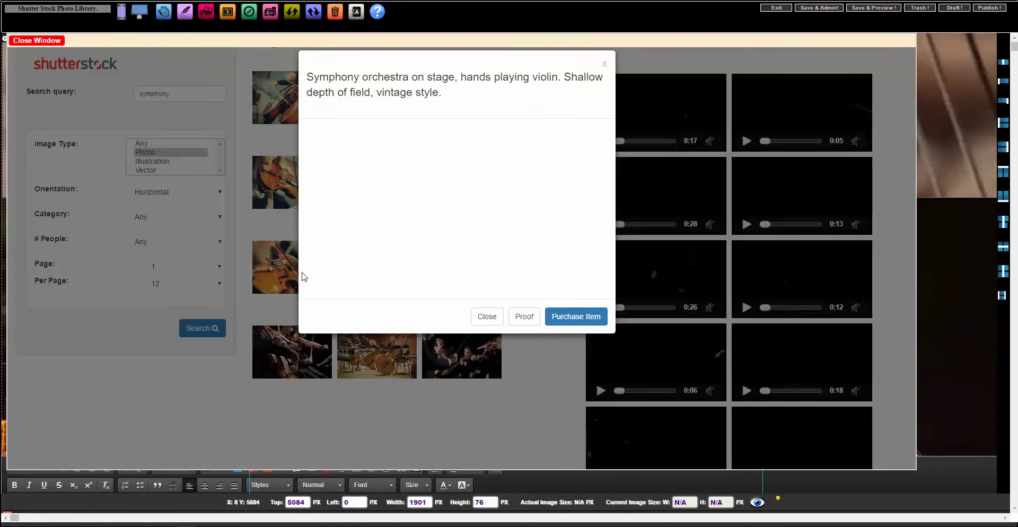
click(525, 317)
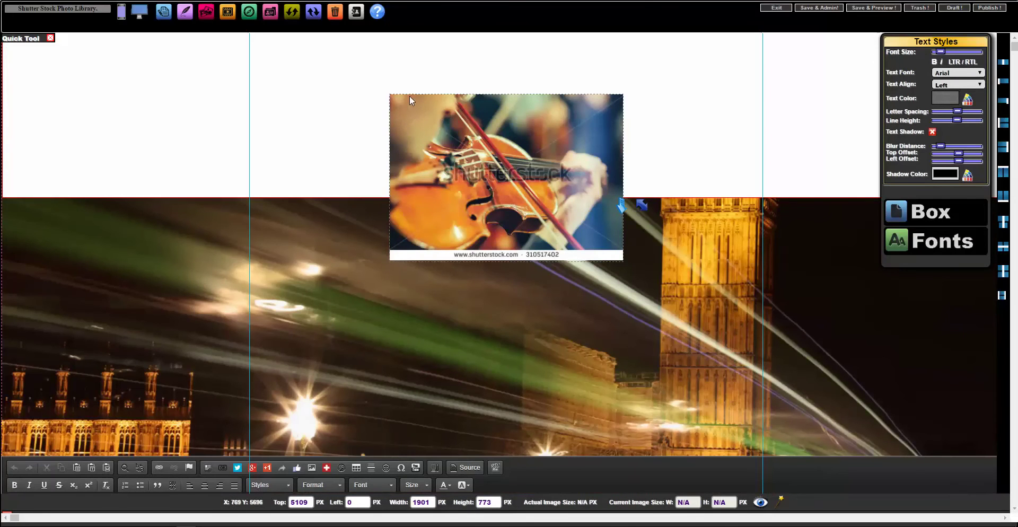
click(409, 95)
drag(397, 82, 301, 181)
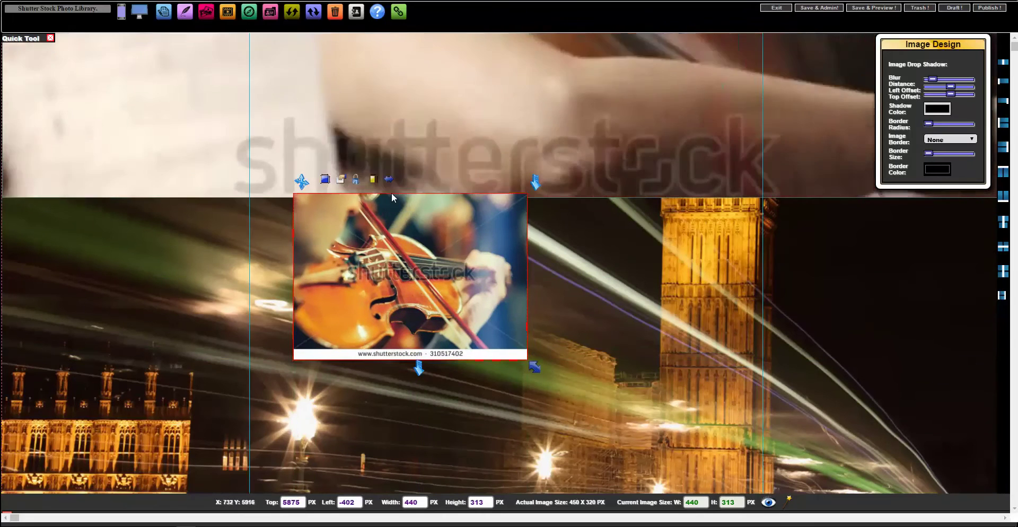
click(390, 181)
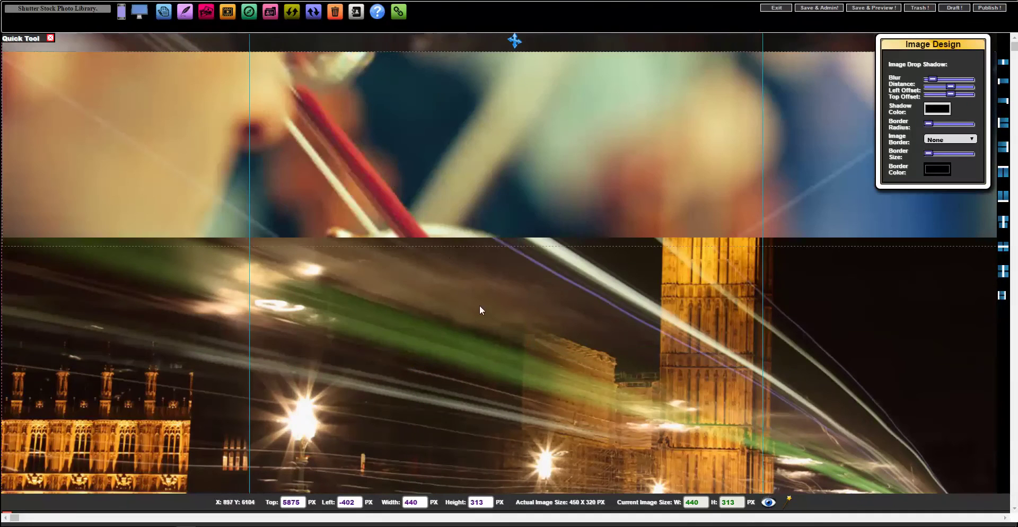
Drag the violin section's bottom edge down to about 757 px tall.
click(543, 238)
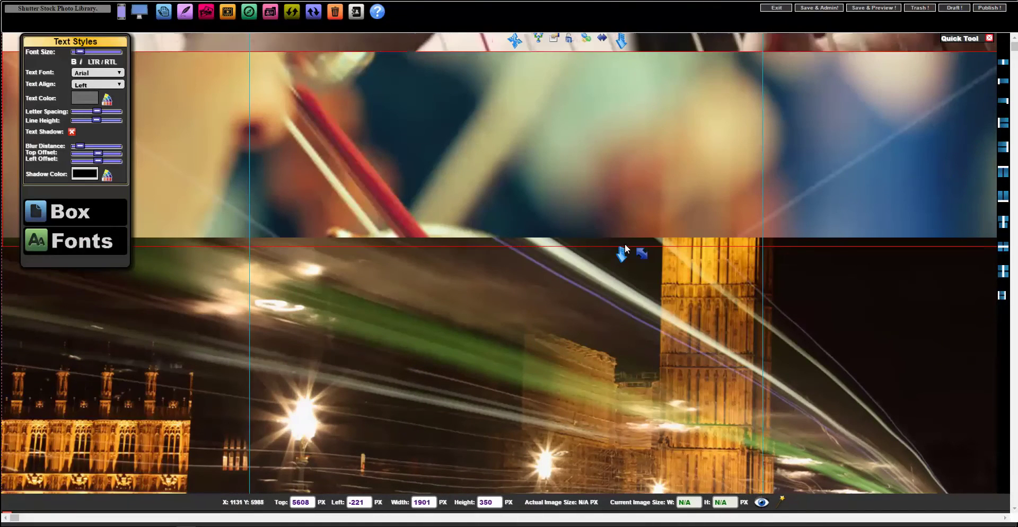
drag(630, 284, 628, 483)
click(565, 333)
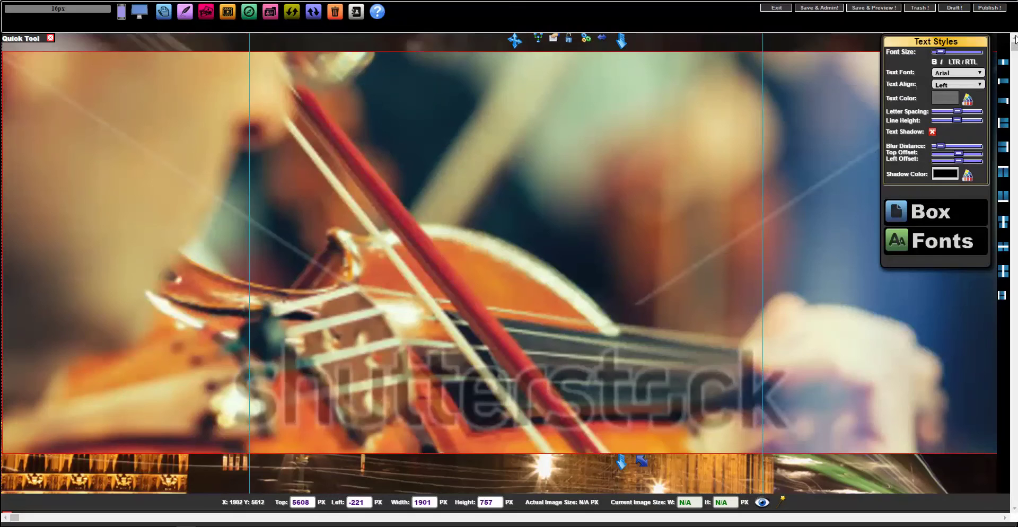
Open the cello video section above for editing and show the page layers list.
scroll(513, 142, up, 3)
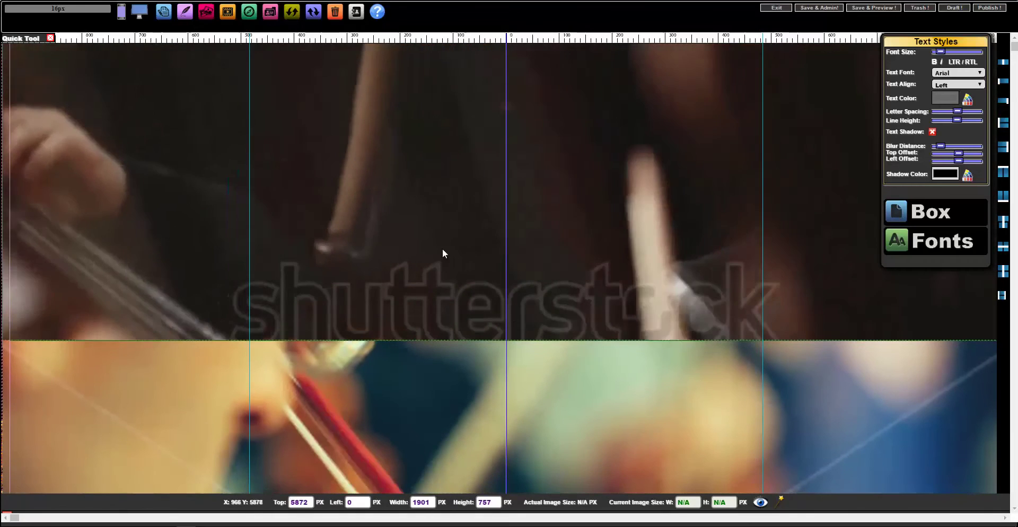
double_click(366, 161)
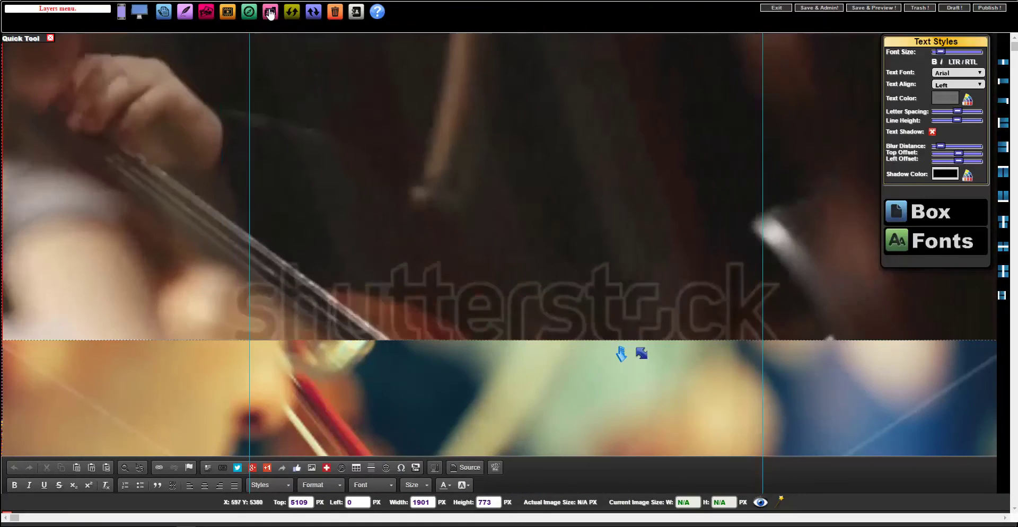
click(270, 14)
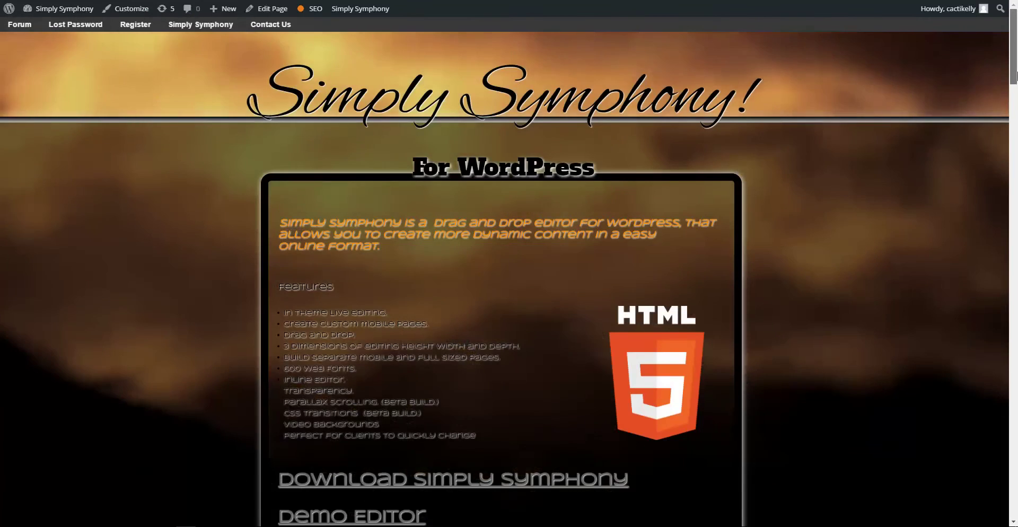
Scroll the live page down to the mobile-adaptive text and the harp video band.
drag(1015, 79, 1015, 447)
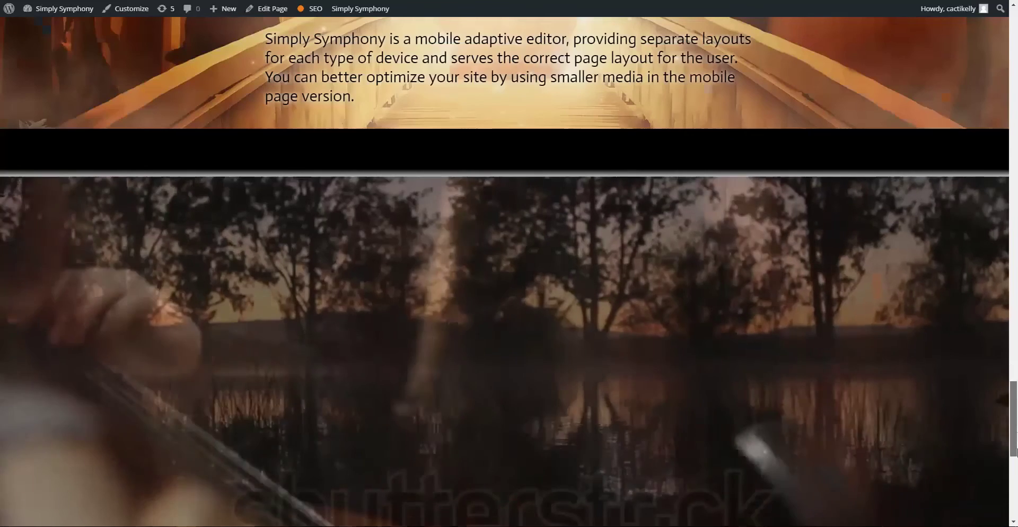